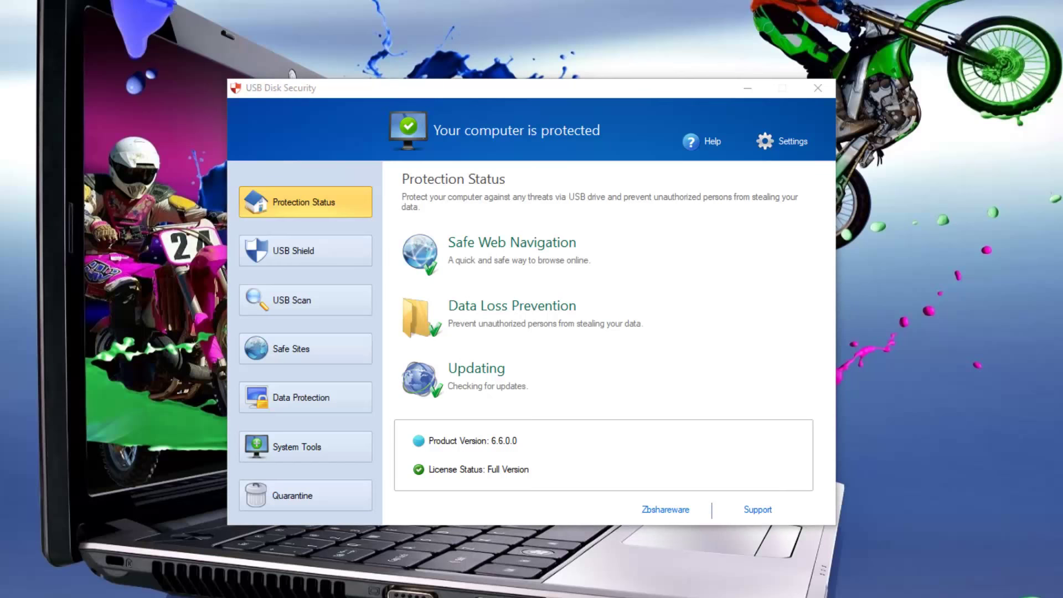
# Step: Review the password and language settings (English), closing them unsaved, and try safe web browsing
pyautogui.click(793, 142)
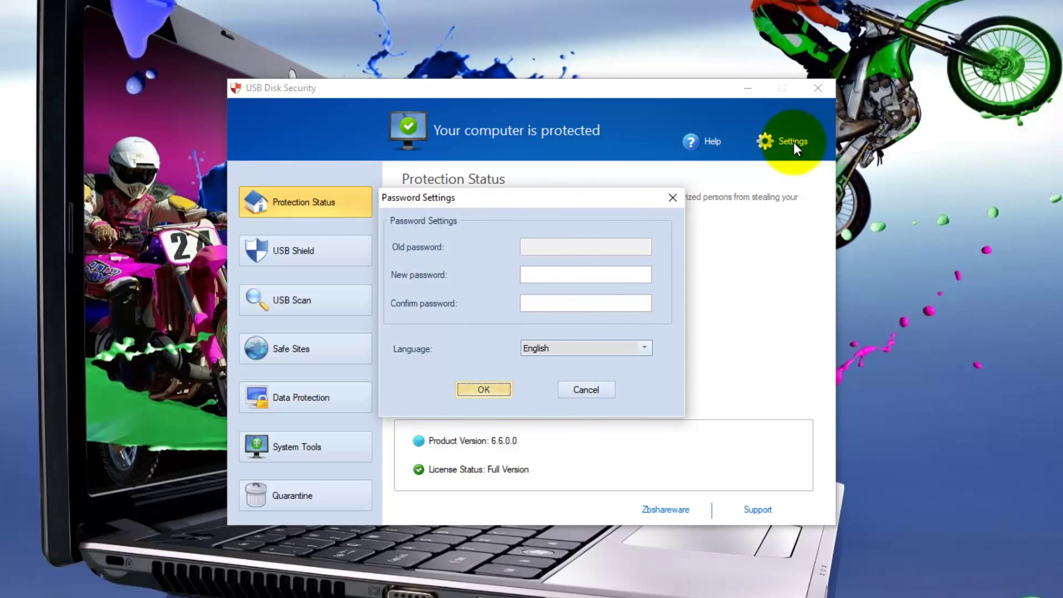
pyautogui.click(644, 348)
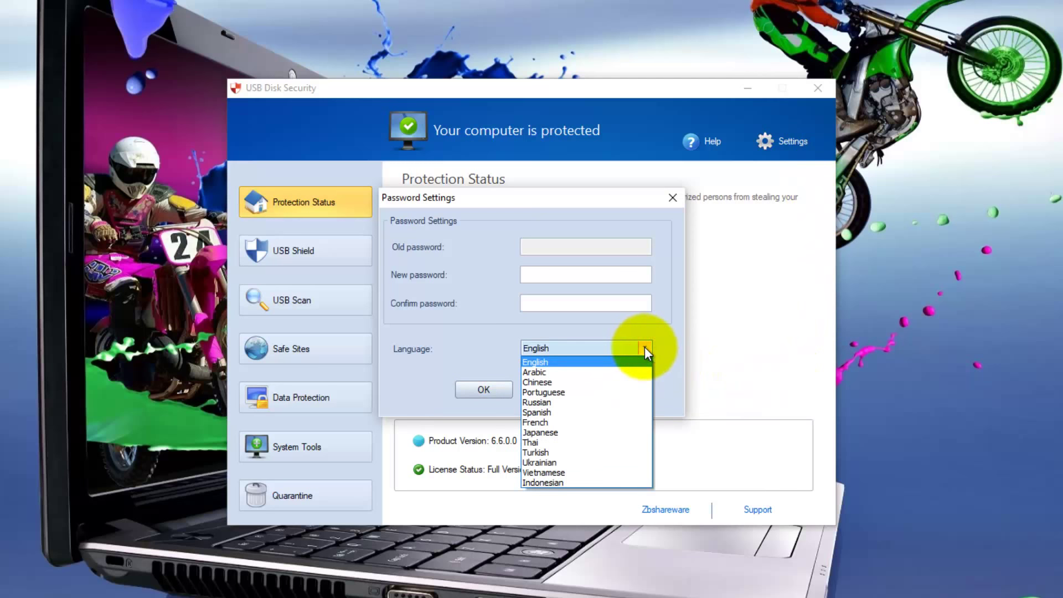
pyautogui.click(670, 345)
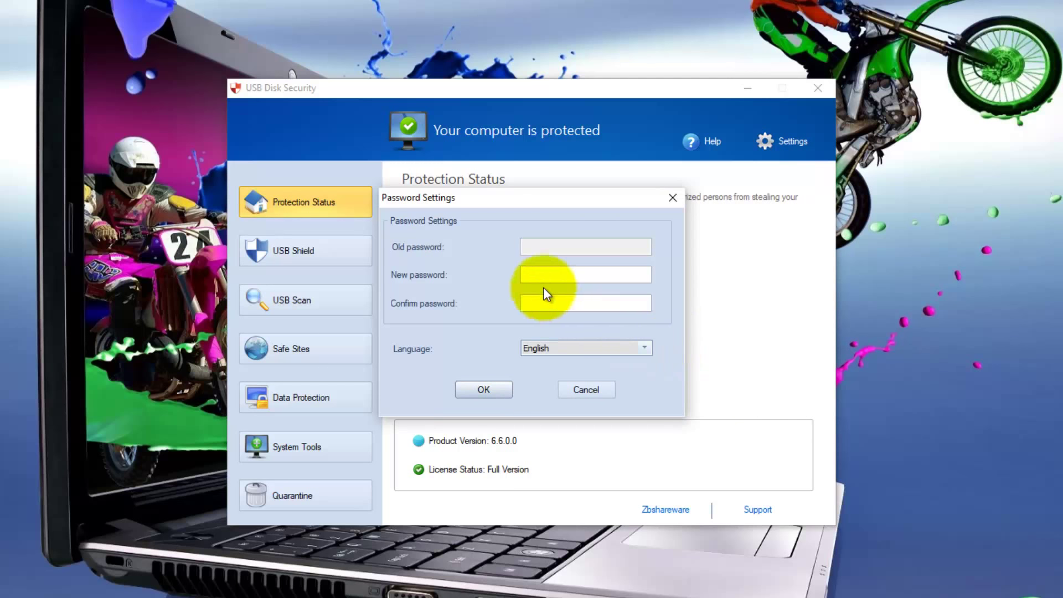
pyautogui.click(525, 272)
pyautogui.click(528, 302)
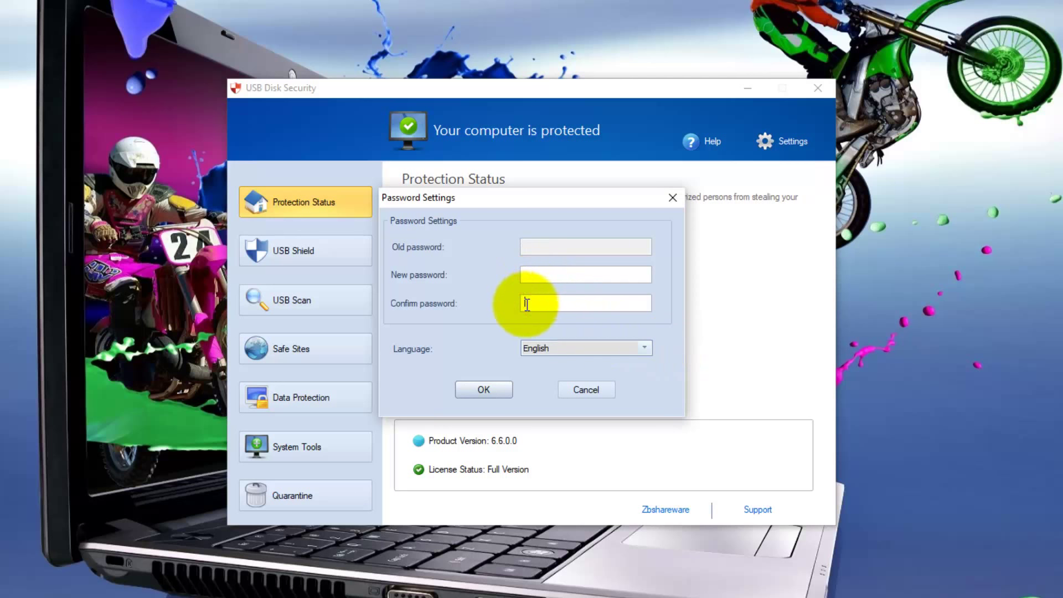
pyautogui.click(582, 390)
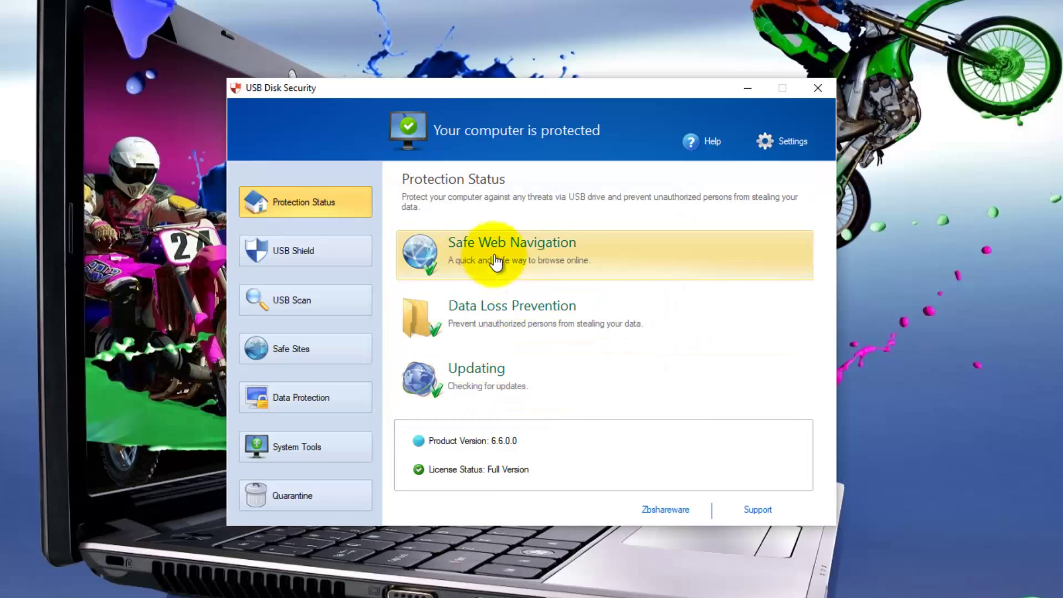
pyautogui.click(496, 259)
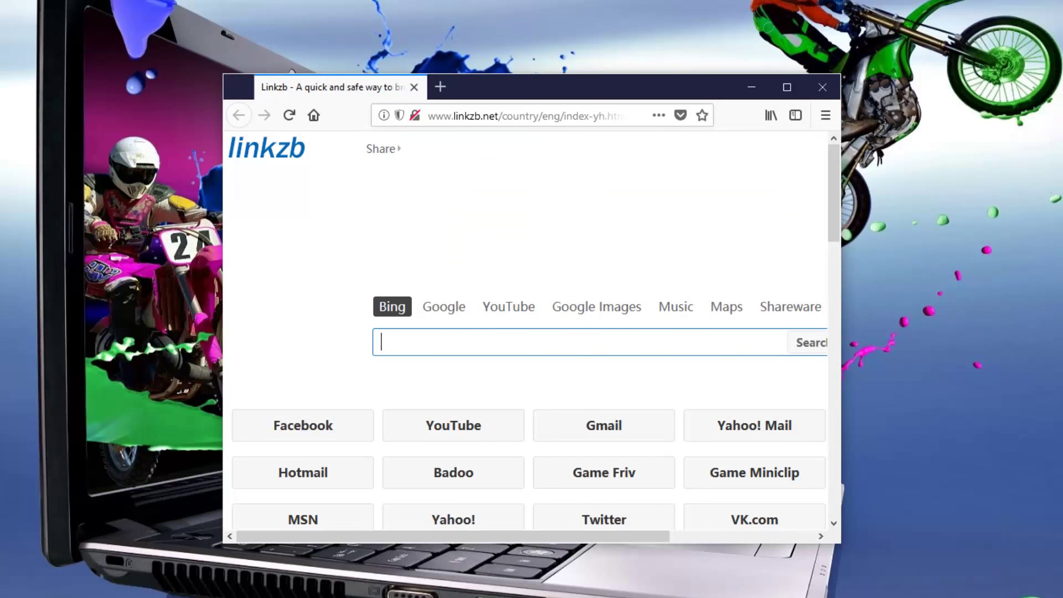
pyautogui.click(823, 87)
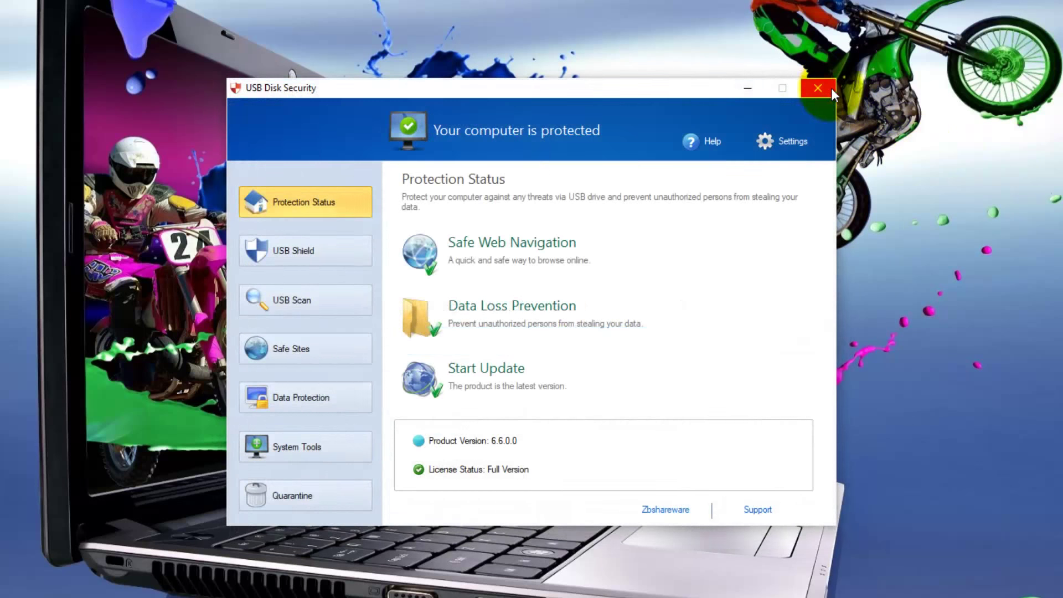
# Step: Lock USB Access Control under Data Loss Prevention with a new 4-character password, approving UAC
pyautogui.click(454, 318)
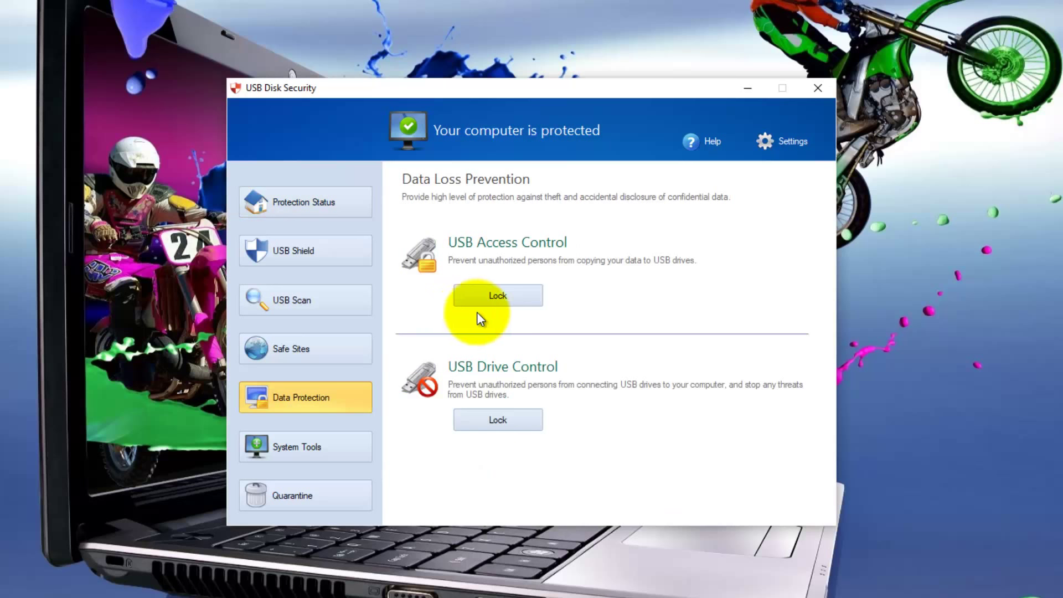
pyautogui.click(510, 294)
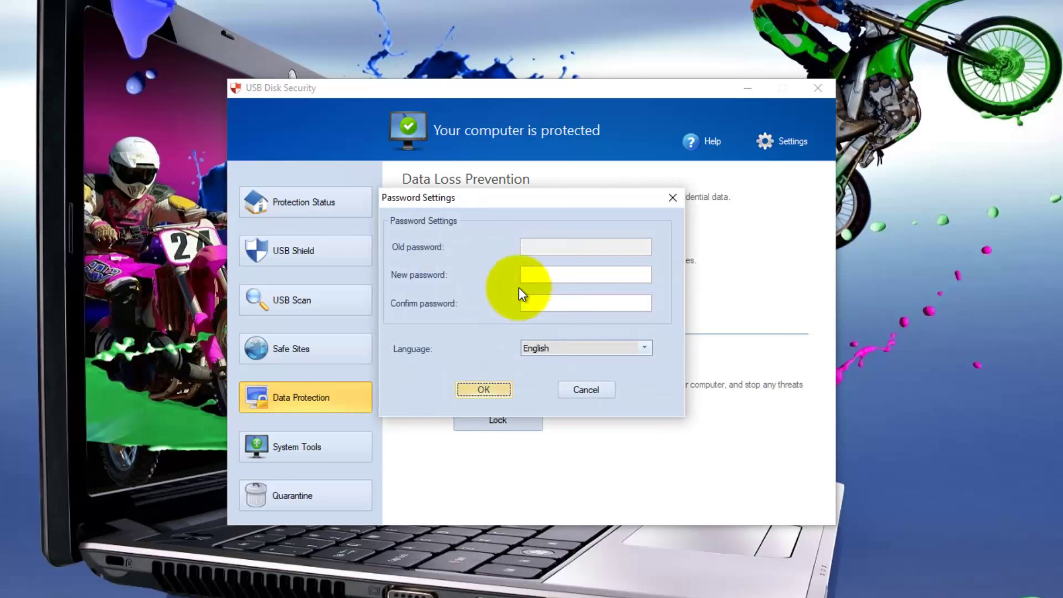
pyautogui.click(527, 274)
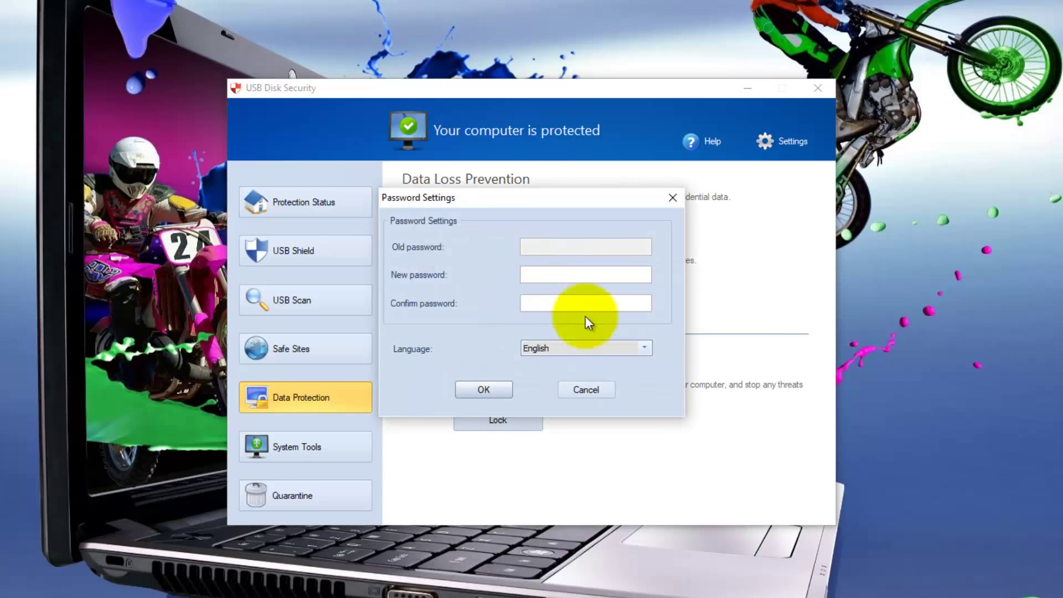
pyautogui.write('••••')
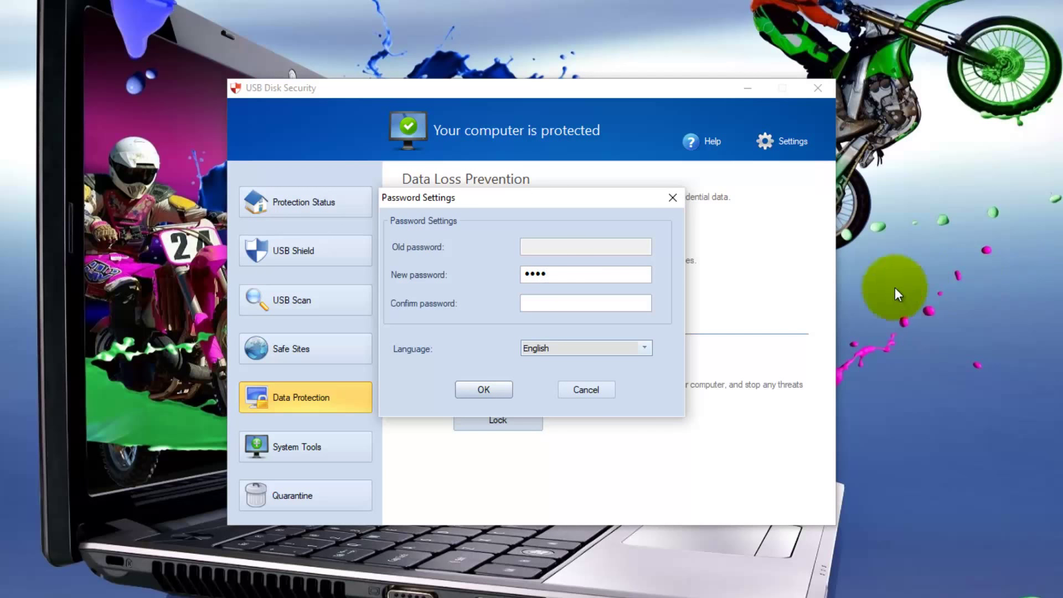
pyautogui.press('Tab')
pyautogui.write('••••')
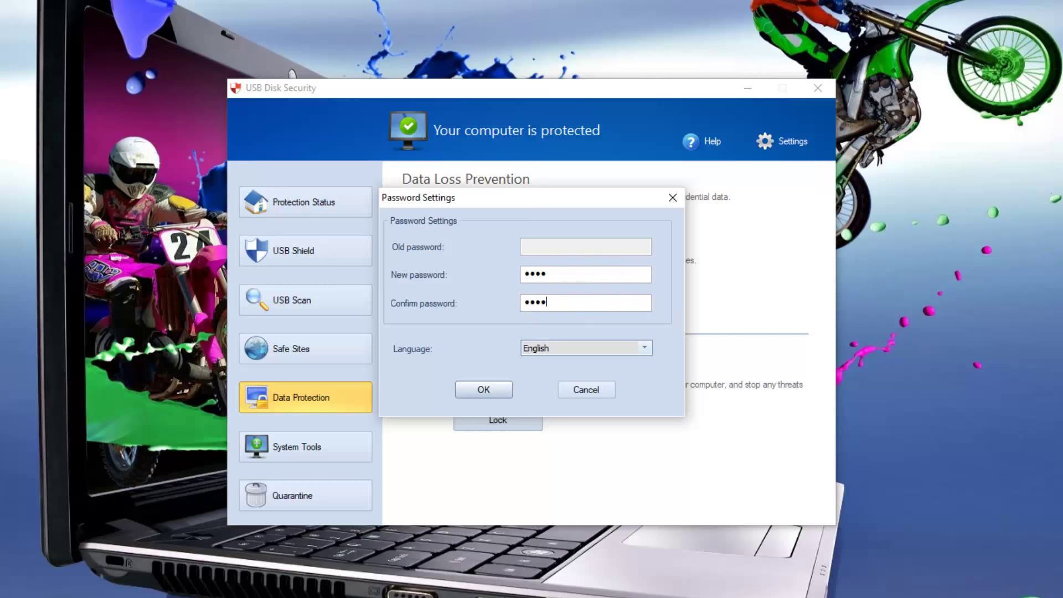
pyautogui.click(486, 388)
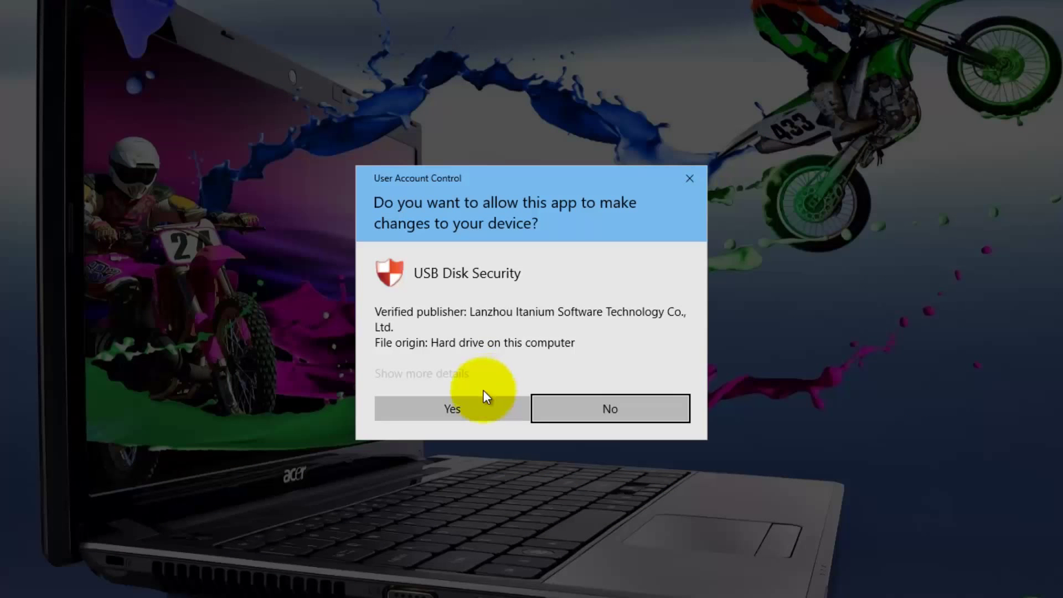
pyautogui.click(461, 410)
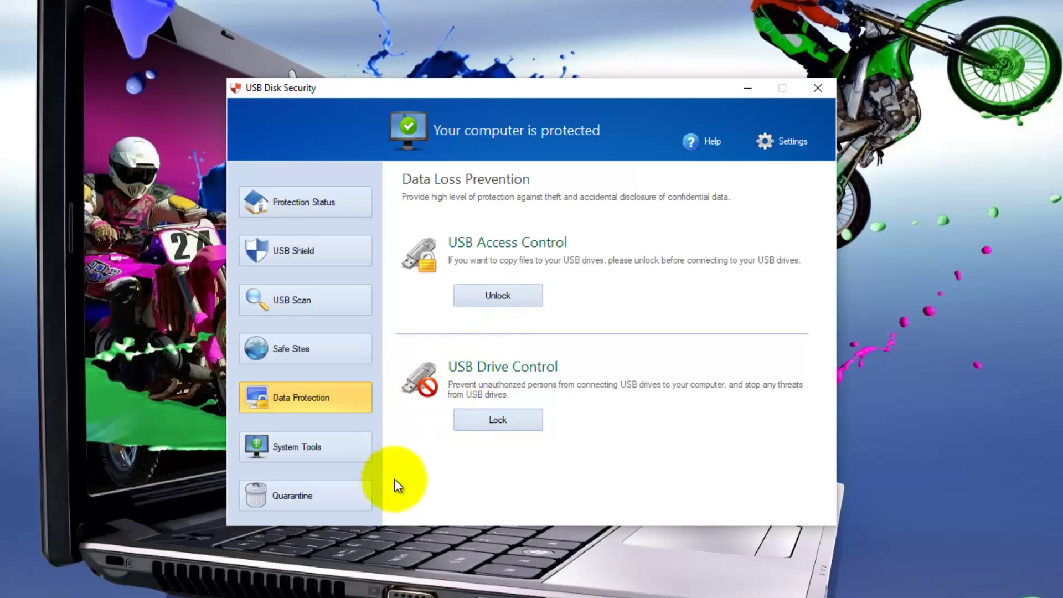
# Step: Lock USB Drive Control using the program password, approve UAC, and acknowledge the restart notice
pyautogui.click(502, 421)
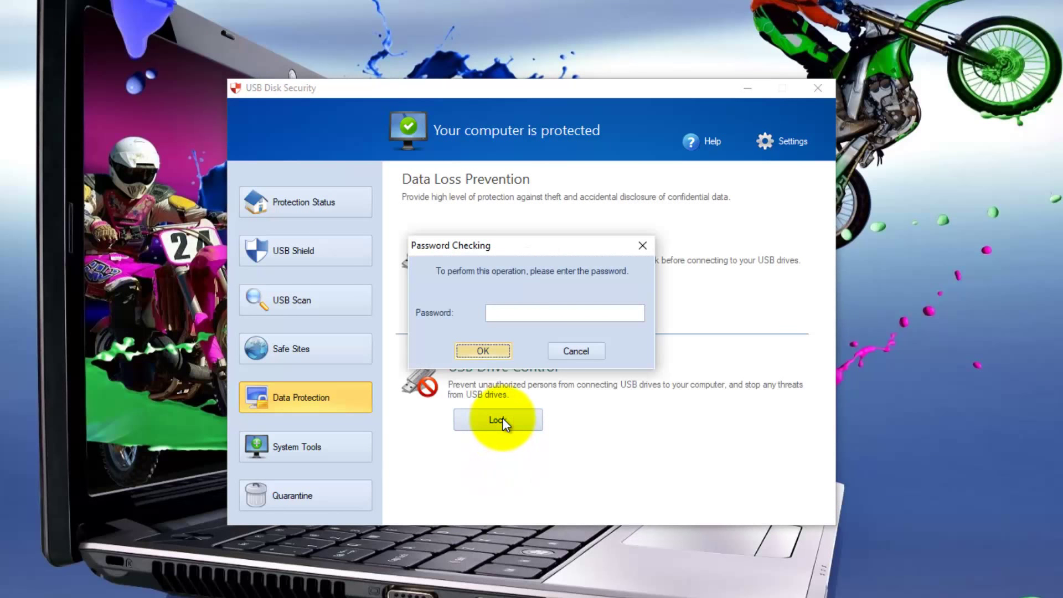
pyautogui.click(491, 313)
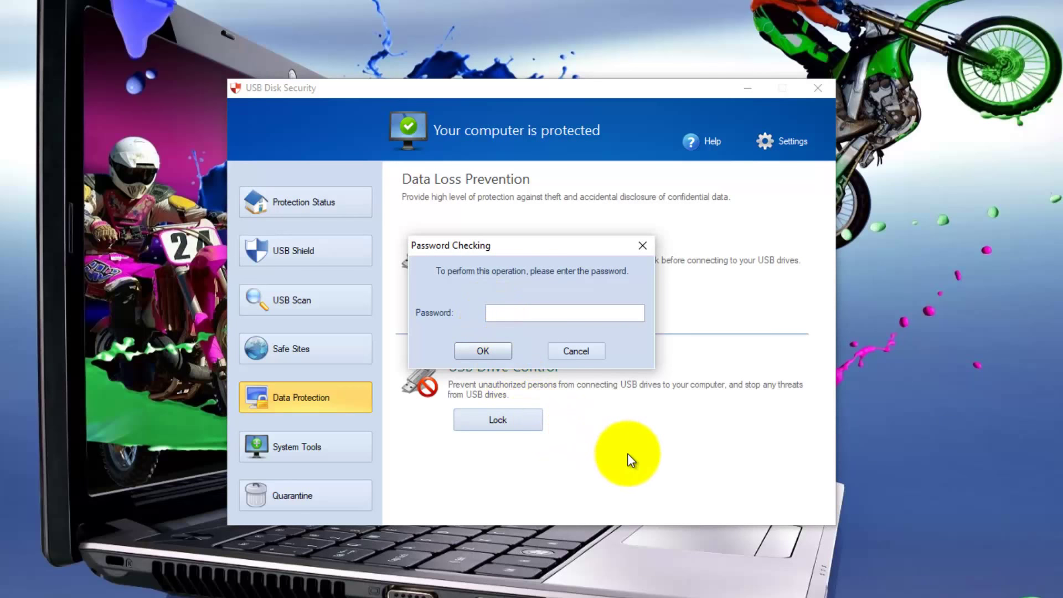
pyautogui.write('1234')
pyautogui.click(491, 347)
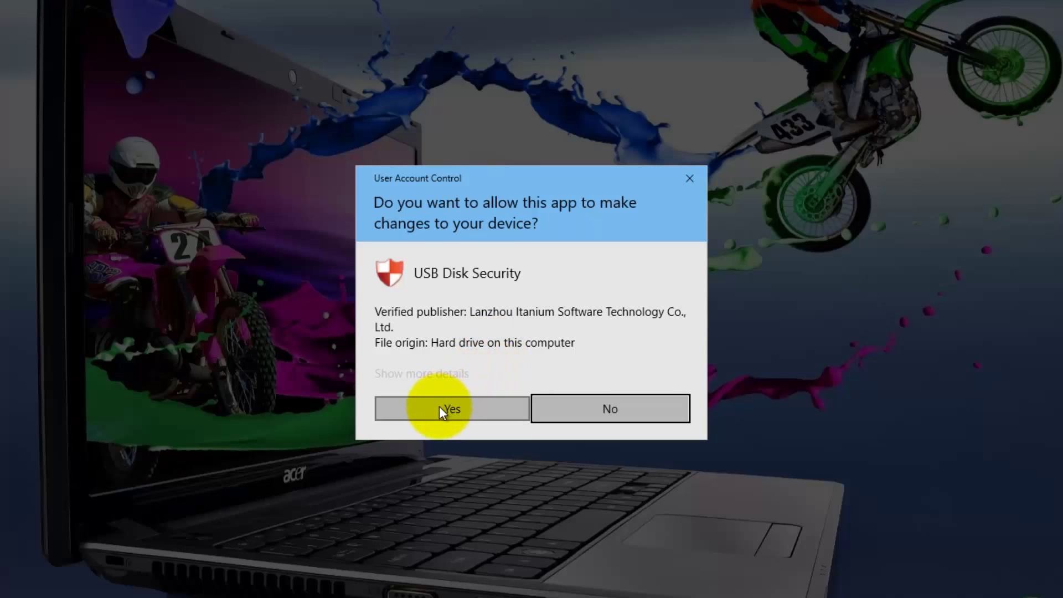
pyautogui.click(440, 407)
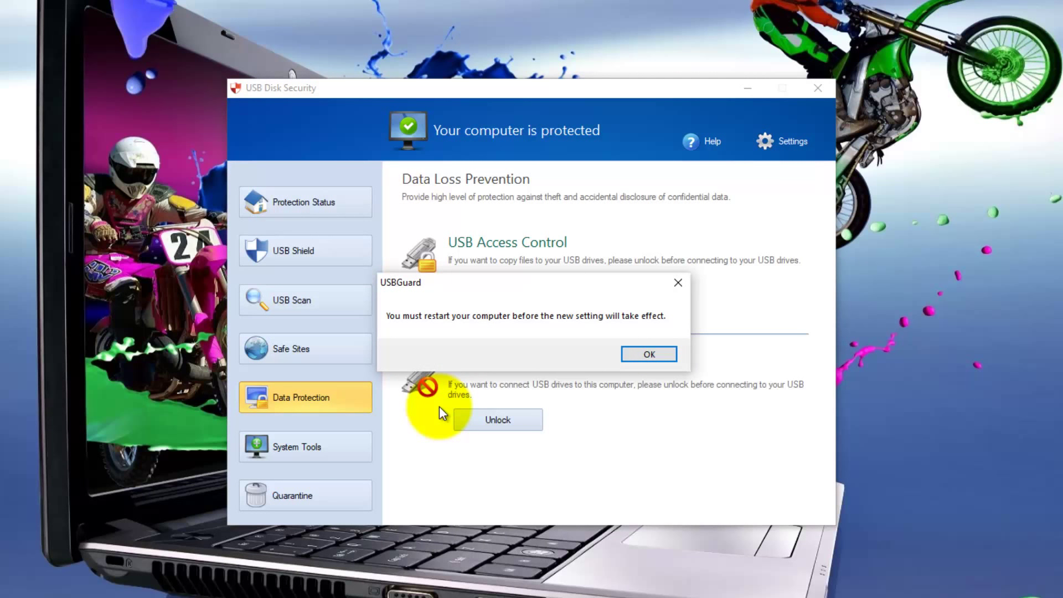
pyautogui.click(657, 355)
pyautogui.click(303, 202)
# Step: Open USB Shield and run Safe Open, which finds no threats on drive E:\
pyautogui.click(284, 250)
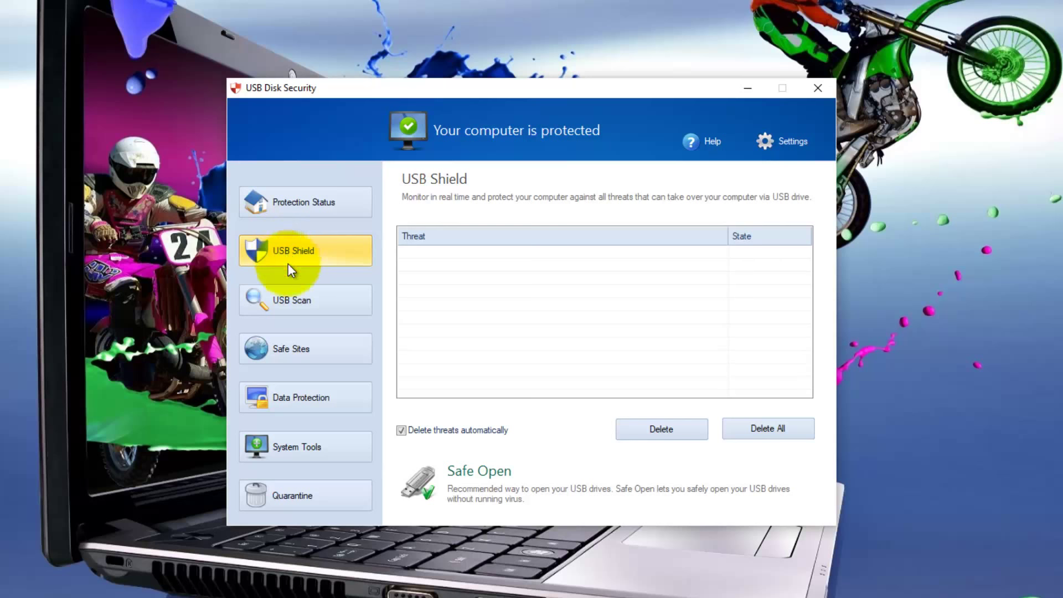
pyautogui.click(296, 308)
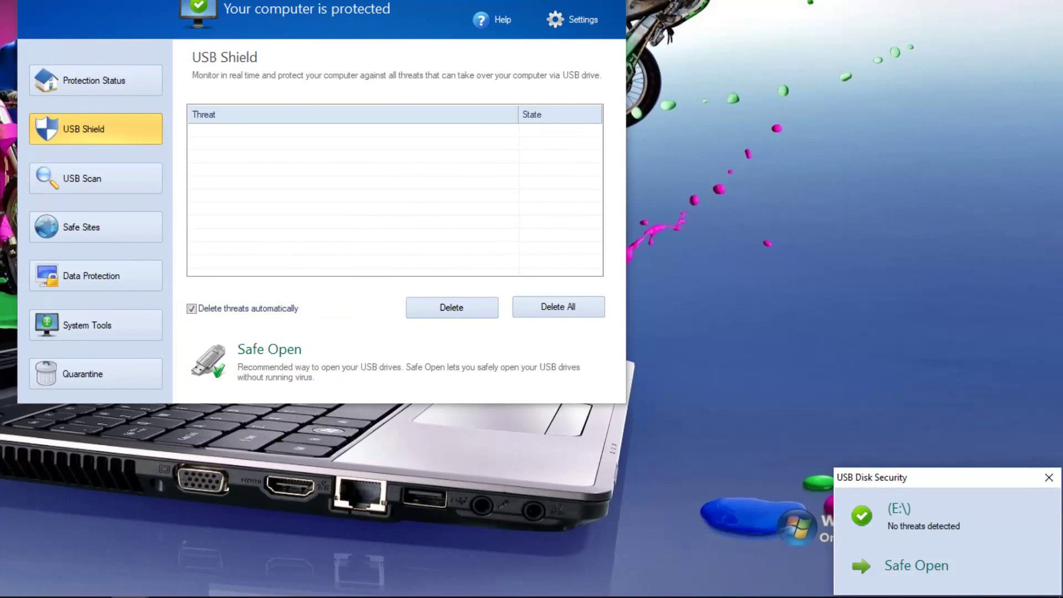
pyautogui.click(914, 561)
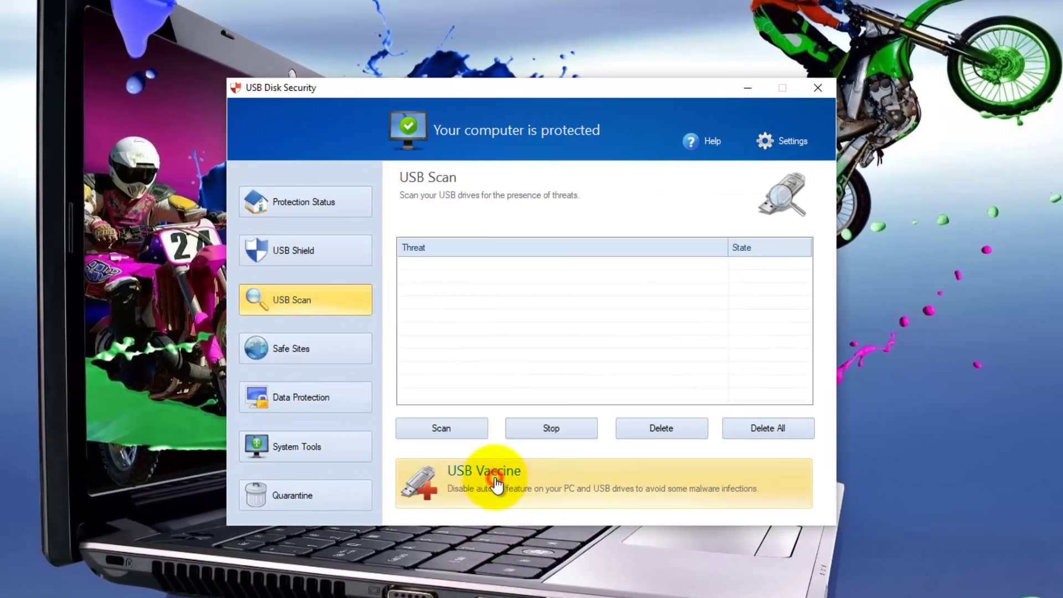
# Step: Glance at the USB Vaccine options, then scan connected USB drives, finding no threats
pyautogui.click(494, 477)
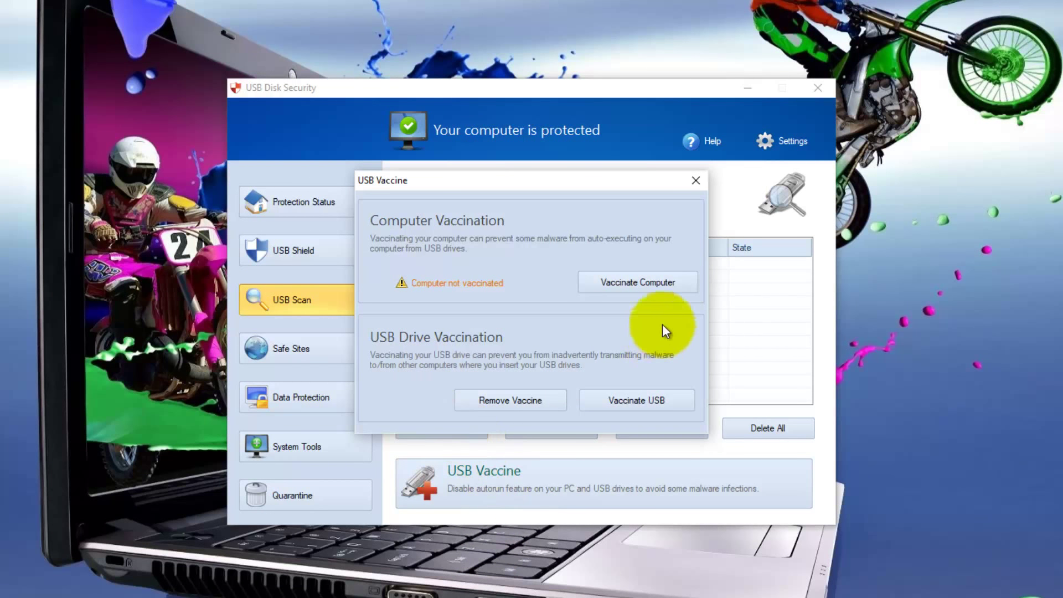
pyautogui.click(698, 180)
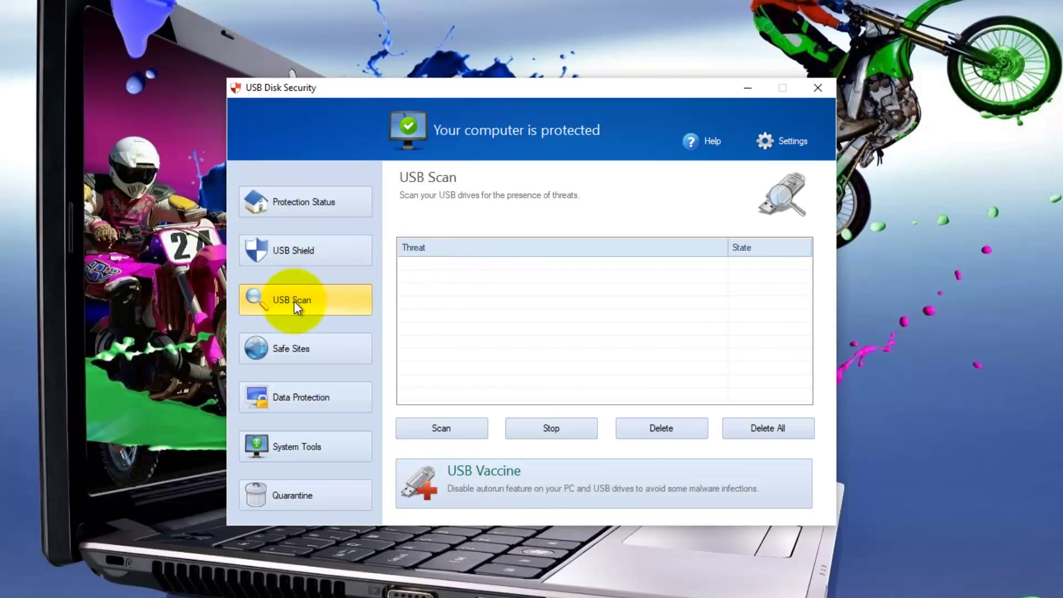
pyautogui.click(446, 429)
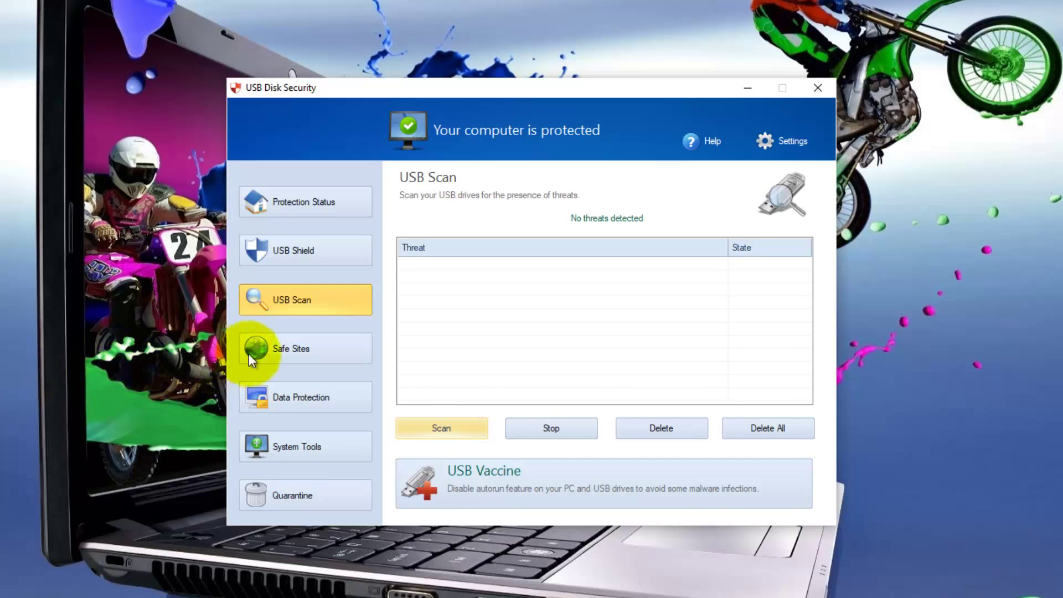
pyautogui.click(297, 349)
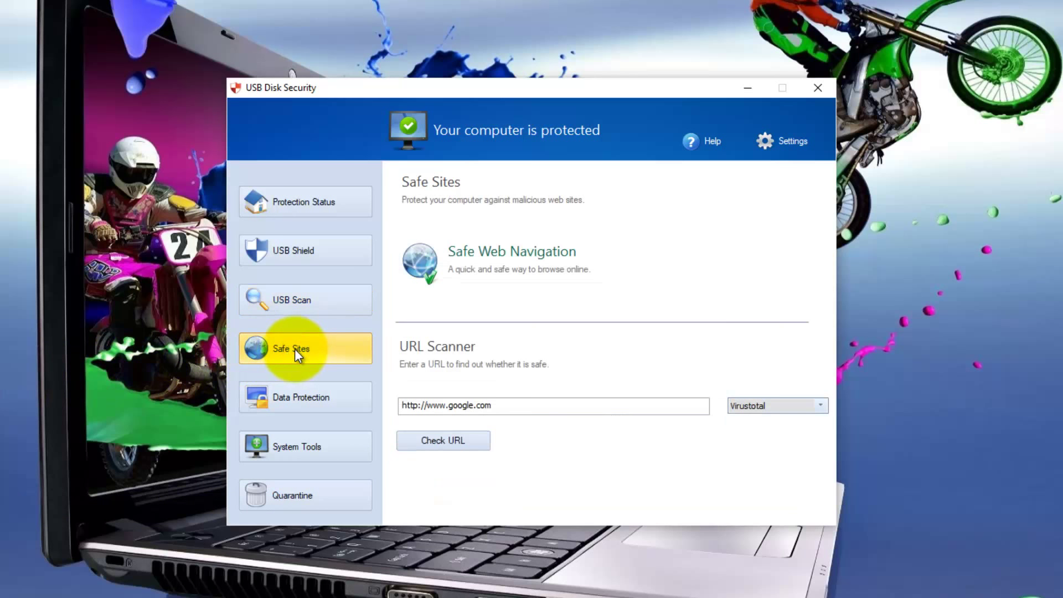
pyautogui.click(822, 406)
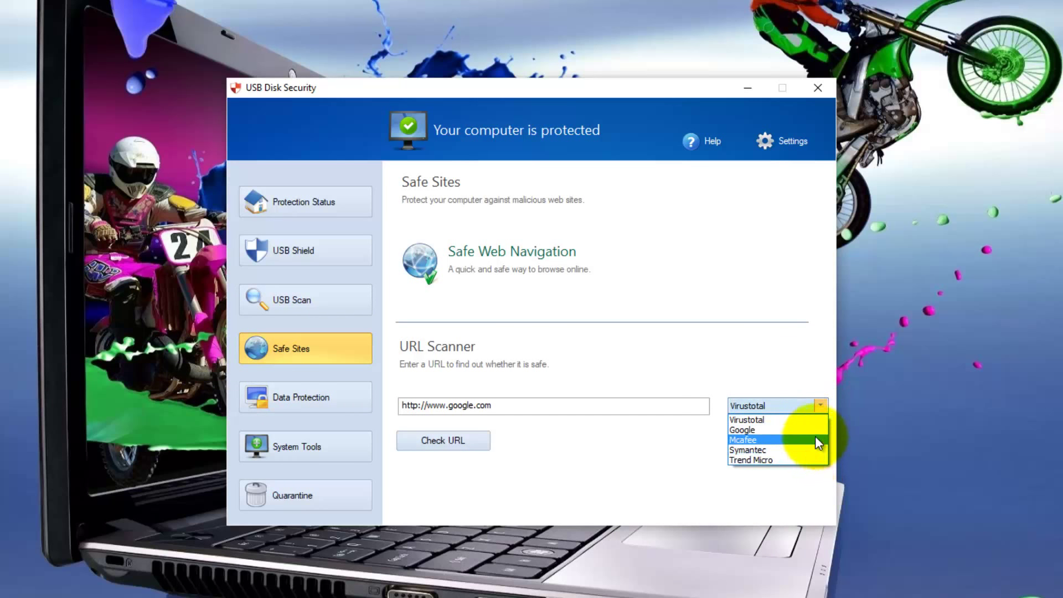
pyautogui.click(812, 368)
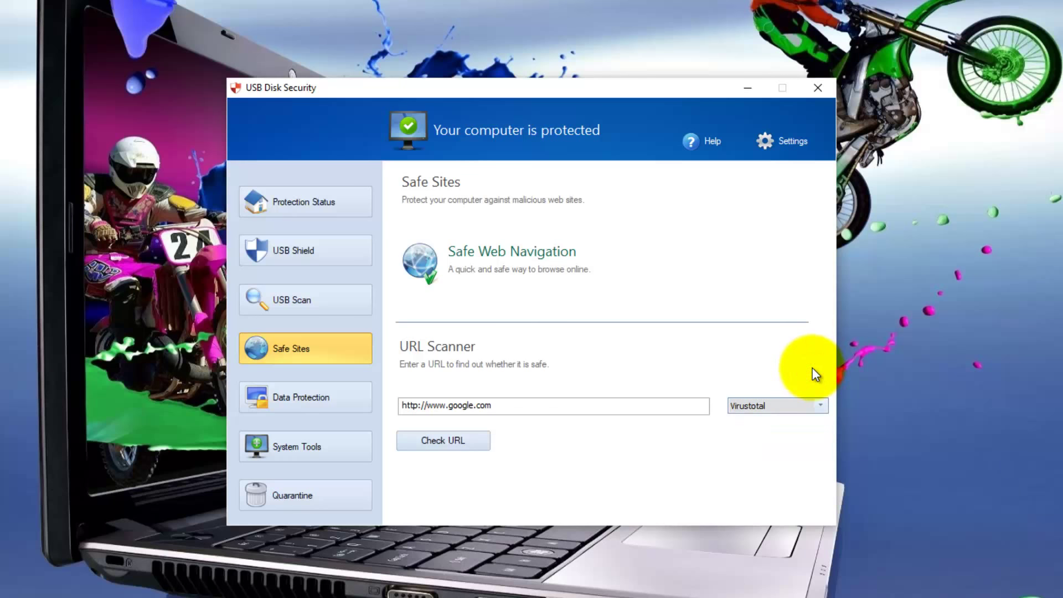
pyautogui.click(438, 437)
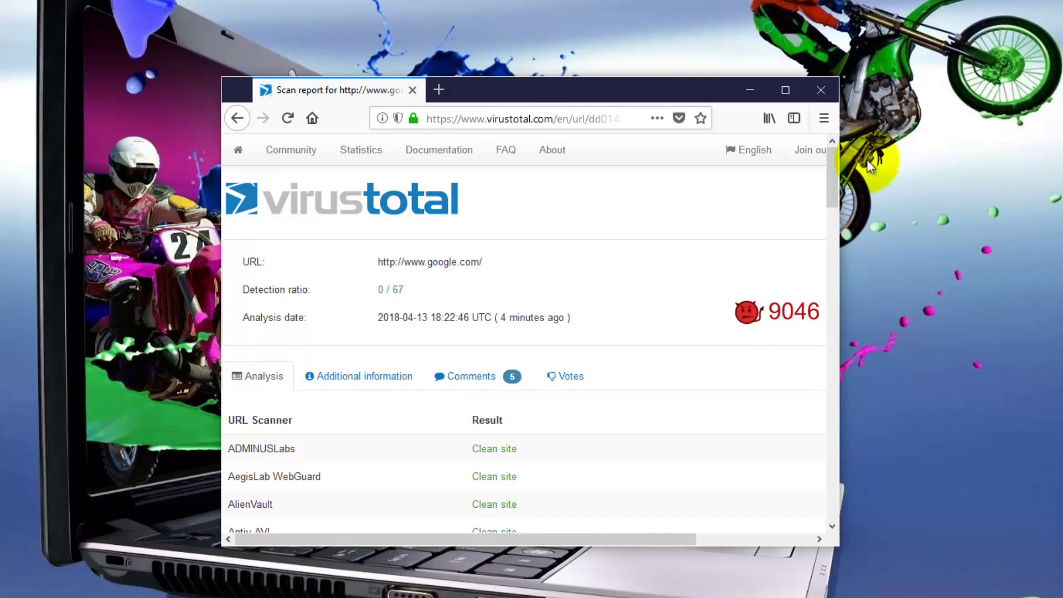
pyautogui.click(820, 90)
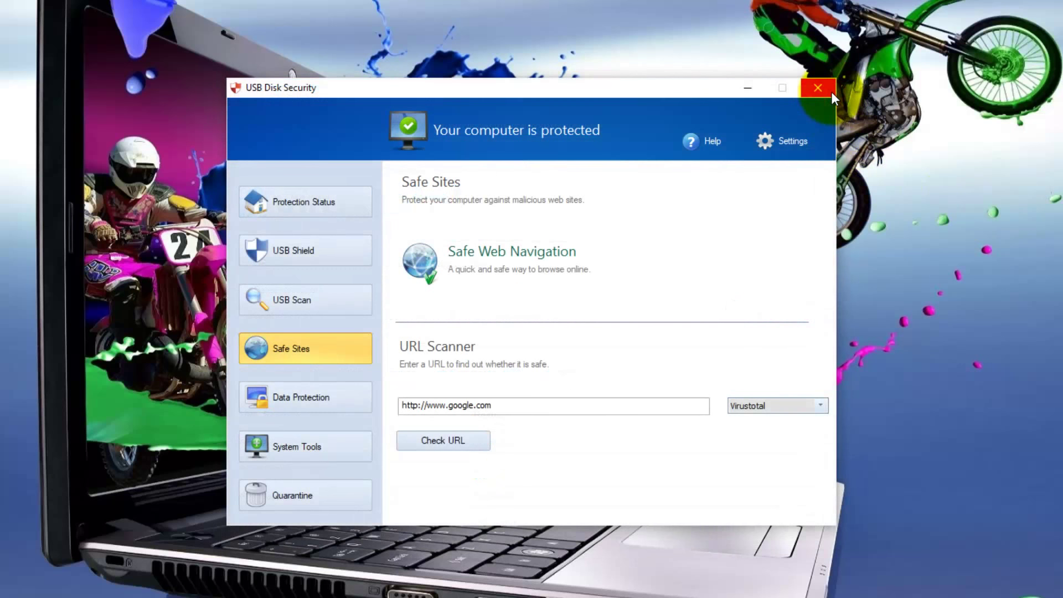
# Step: Run Disk Cleanup from System Tools to delete the temporary internet cache files
pyautogui.click(279, 396)
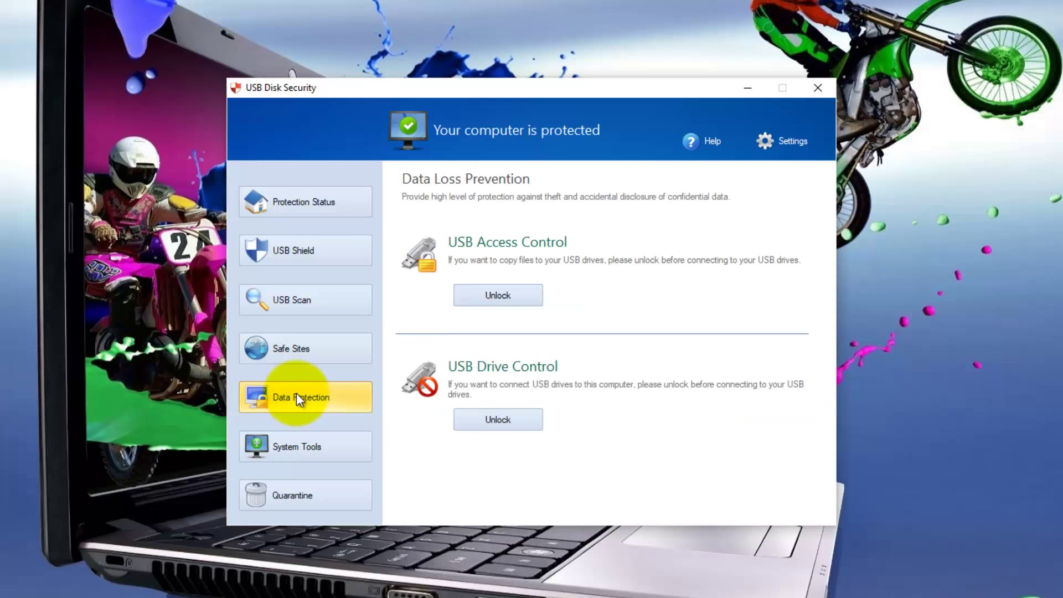
pyautogui.click(291, 445)
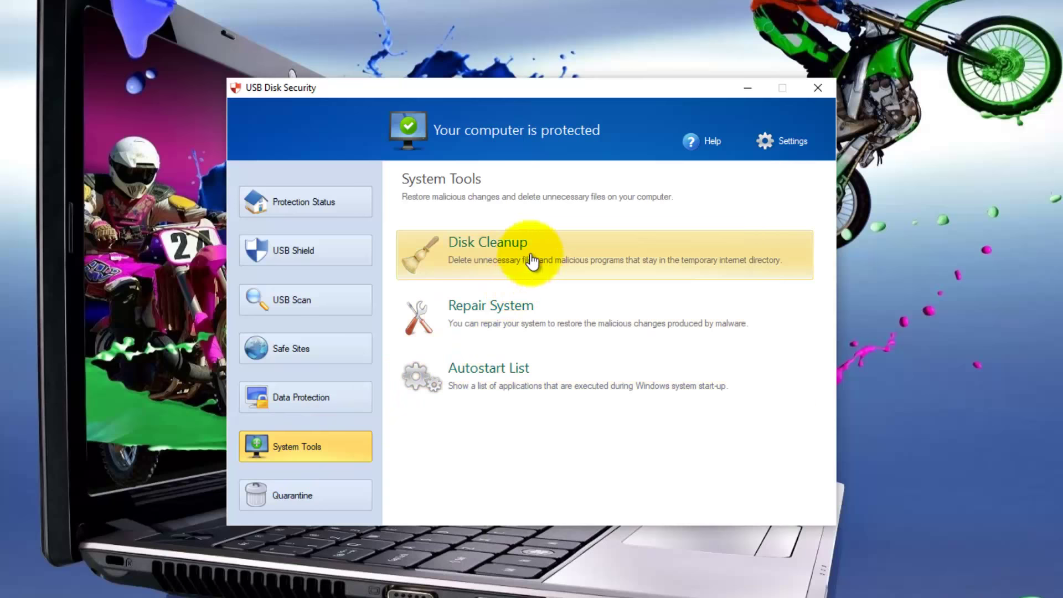
pyautogui.click(533, 251)
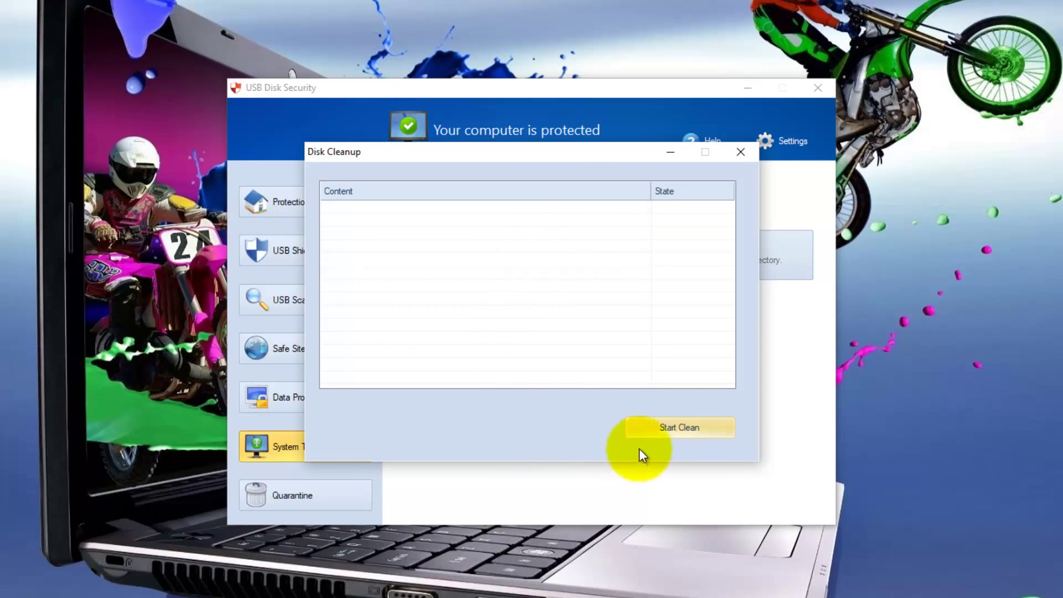
pyautogui.click(676, 423)
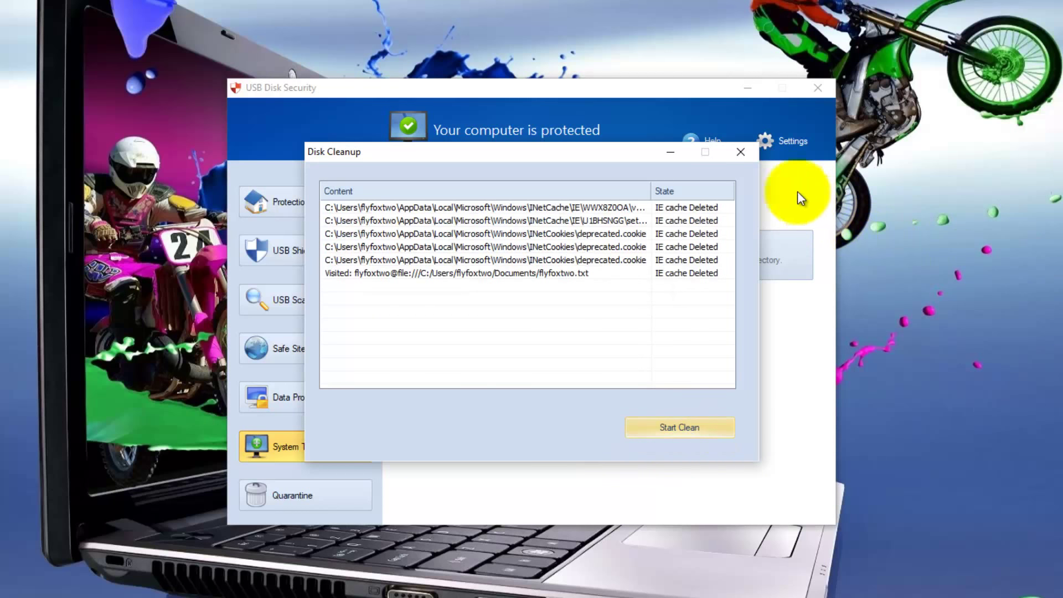
pyautogui.click(742, 153)
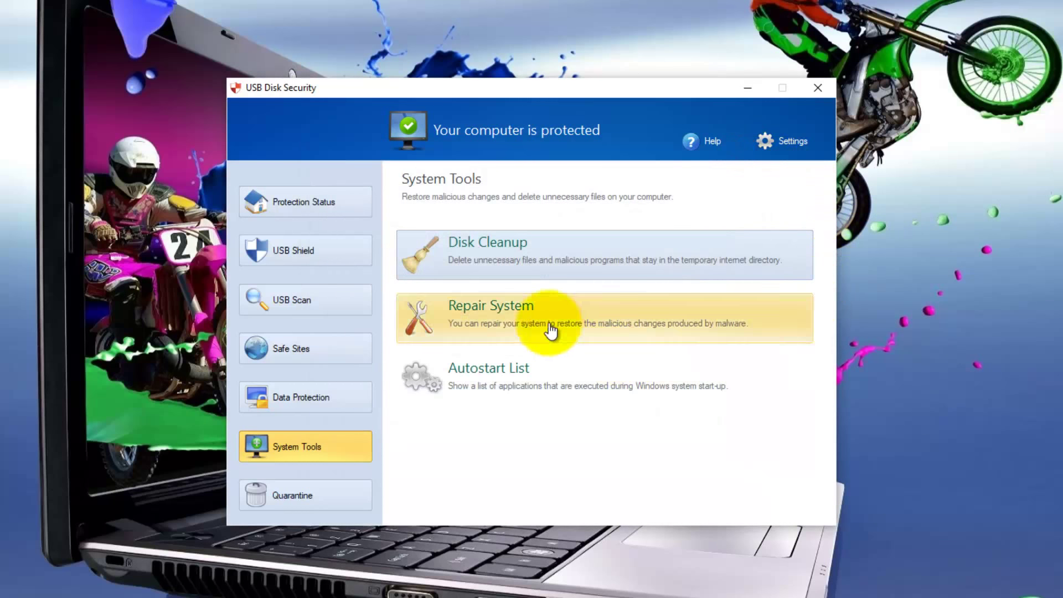
# Step: Run Repair System, dismissing its no-repair-needed message
pyautogui.click(538, 319)
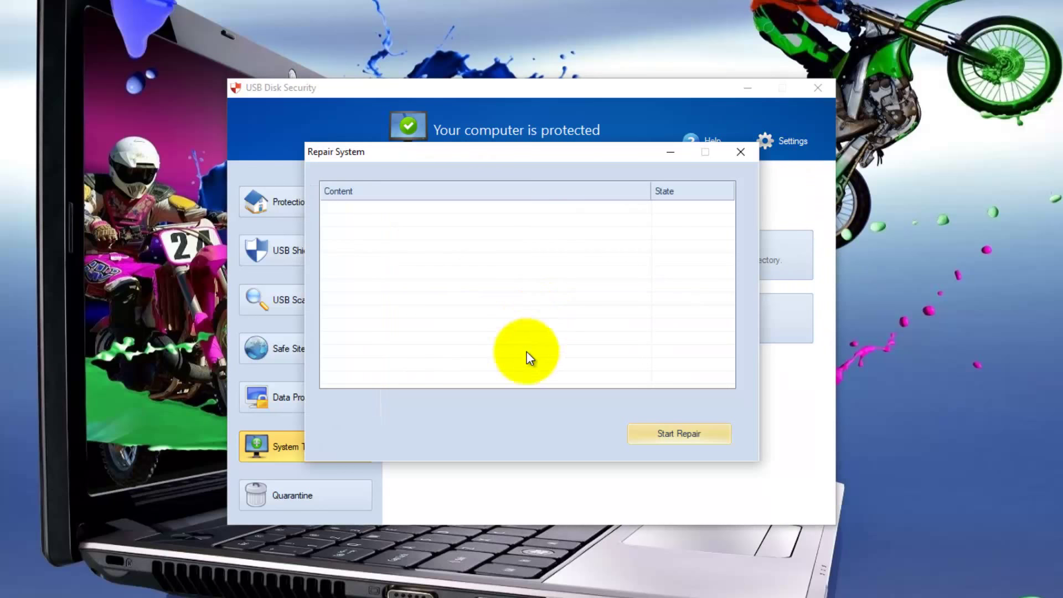
pyautogui.click(678, 433)
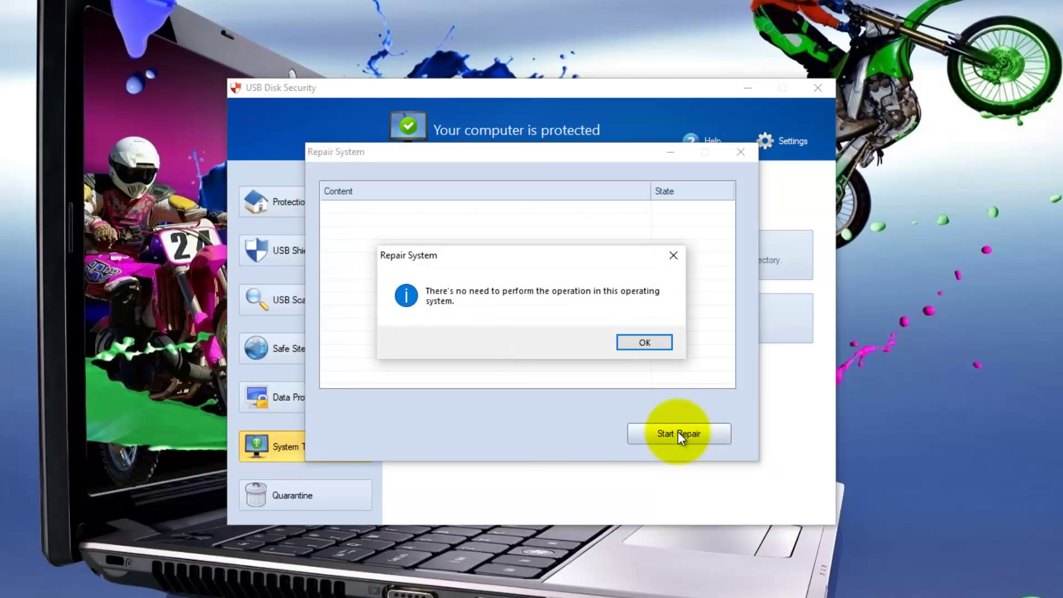
pyautogui.click(625, 340)
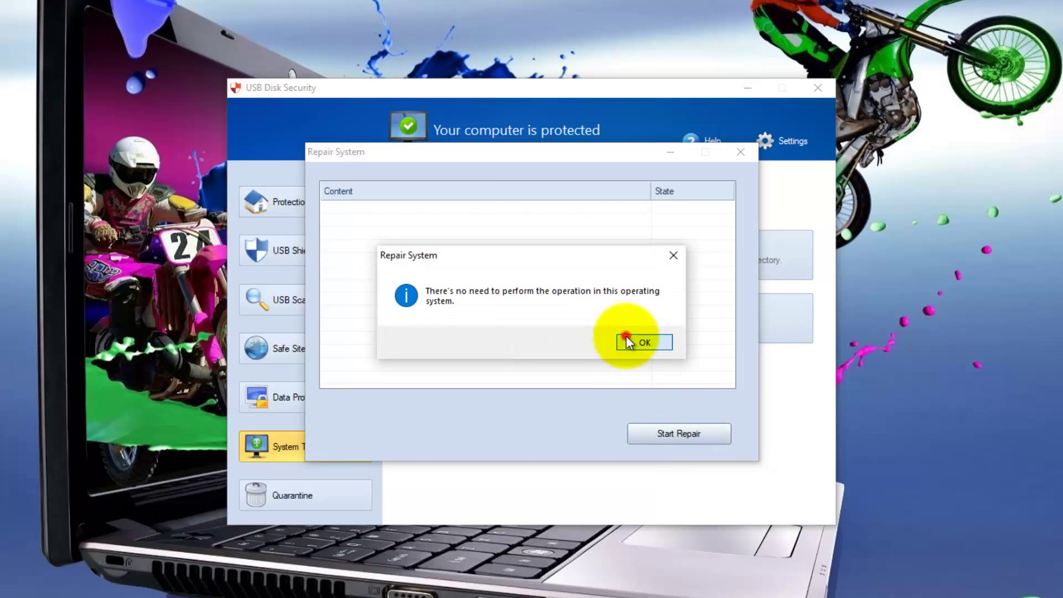
pyautogui.click(741, 151)
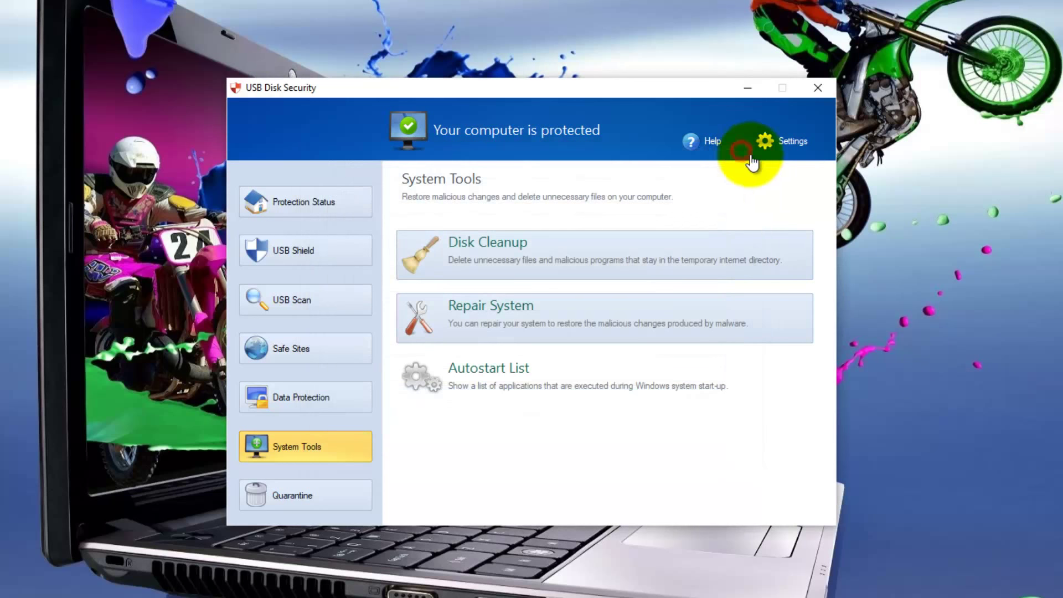
# Step: Disable CyberGhost in the Autostart List, confirm, close the list, and open Quarantine
pyautogui.click(523, 369)
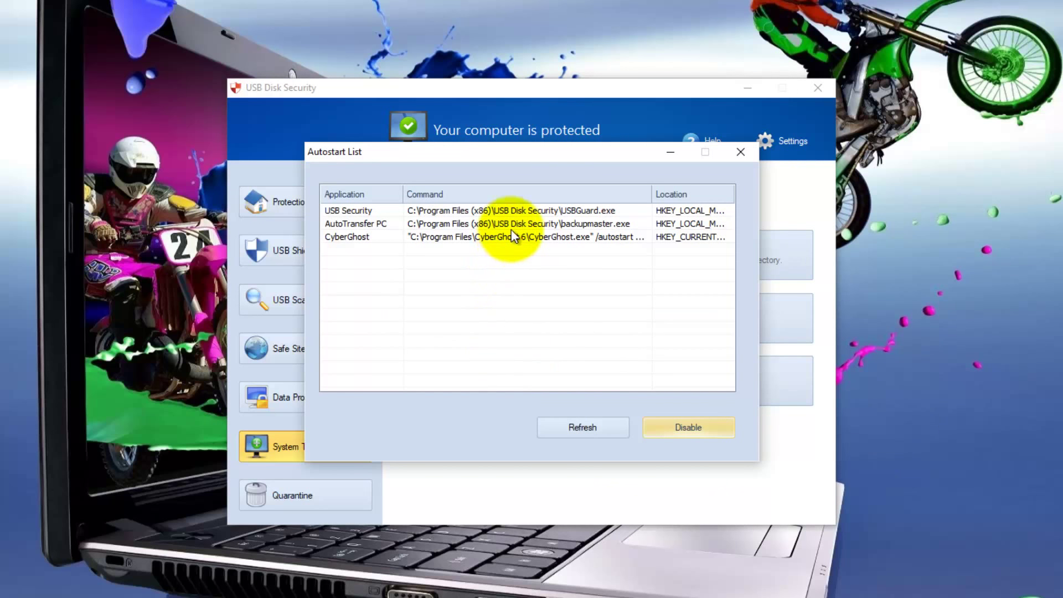
pyautogui.click(510, 227)
pyautogui.click(509, 237)
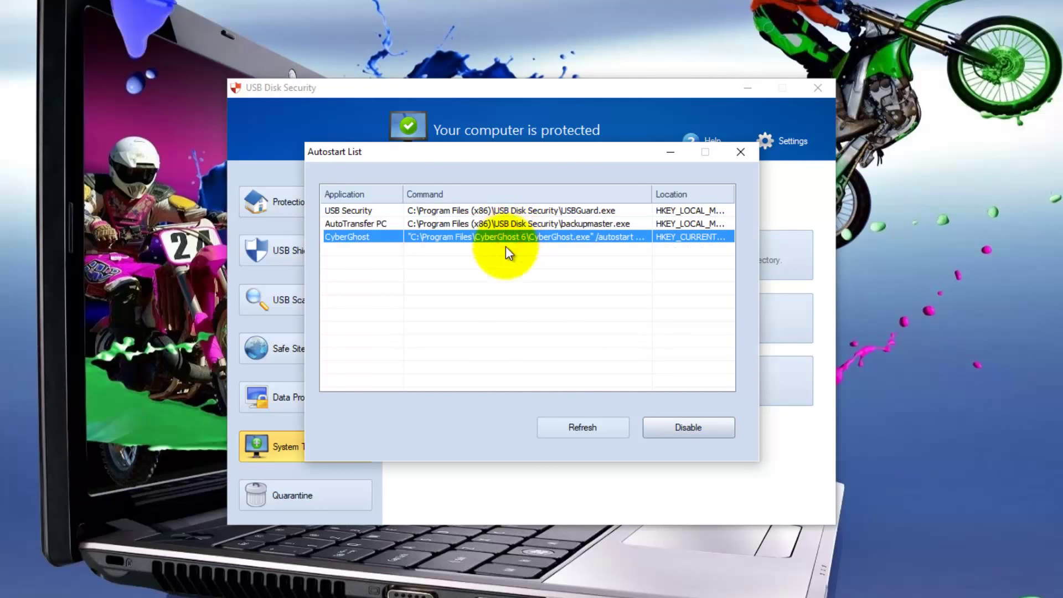
pyautogui.click(677, 429)
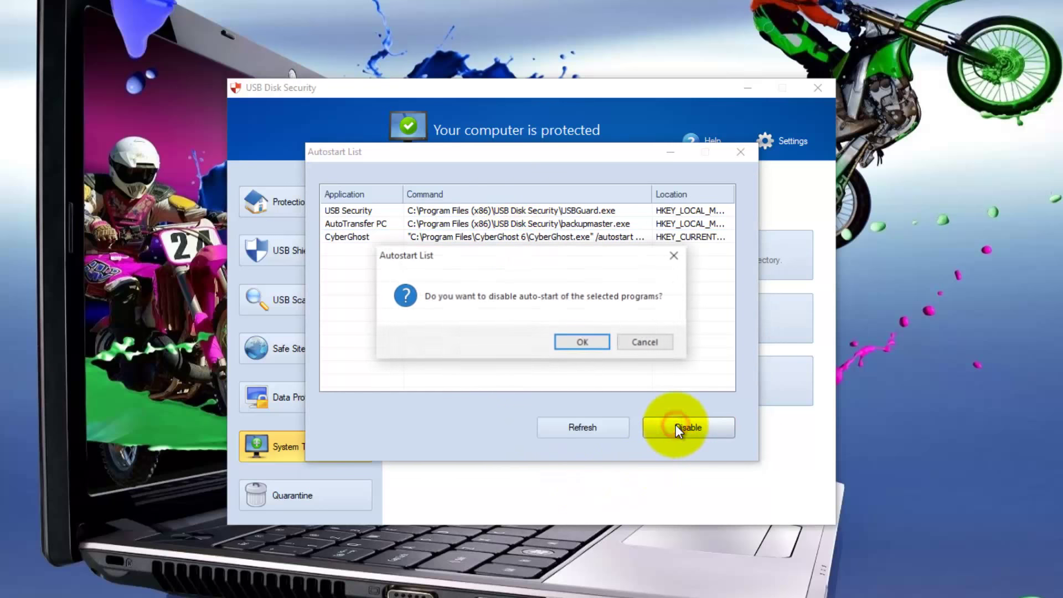
pyautogui.click(588, 340)
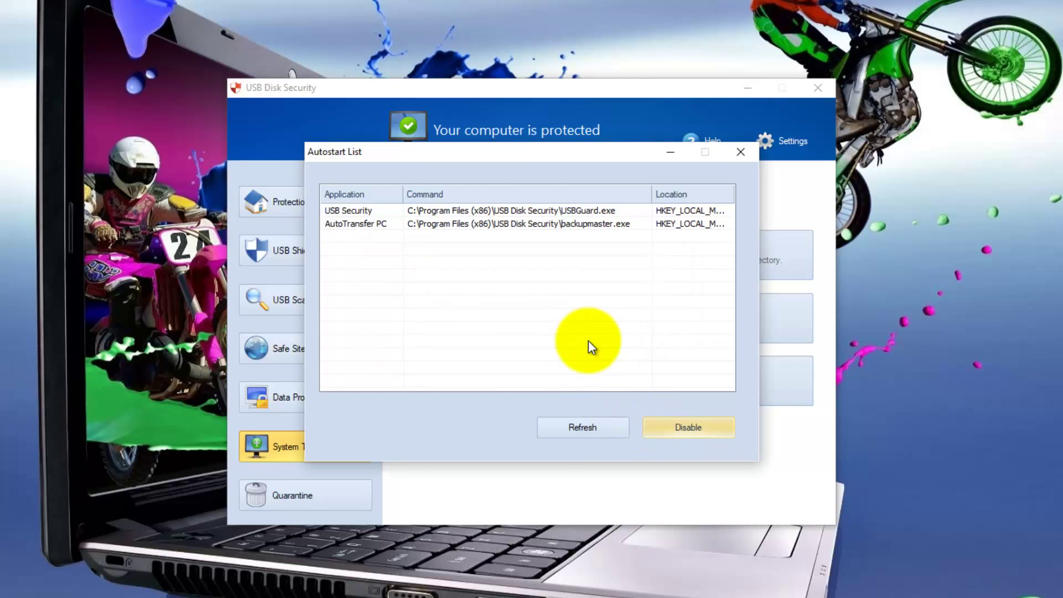
pyautogui.click(741, 154)
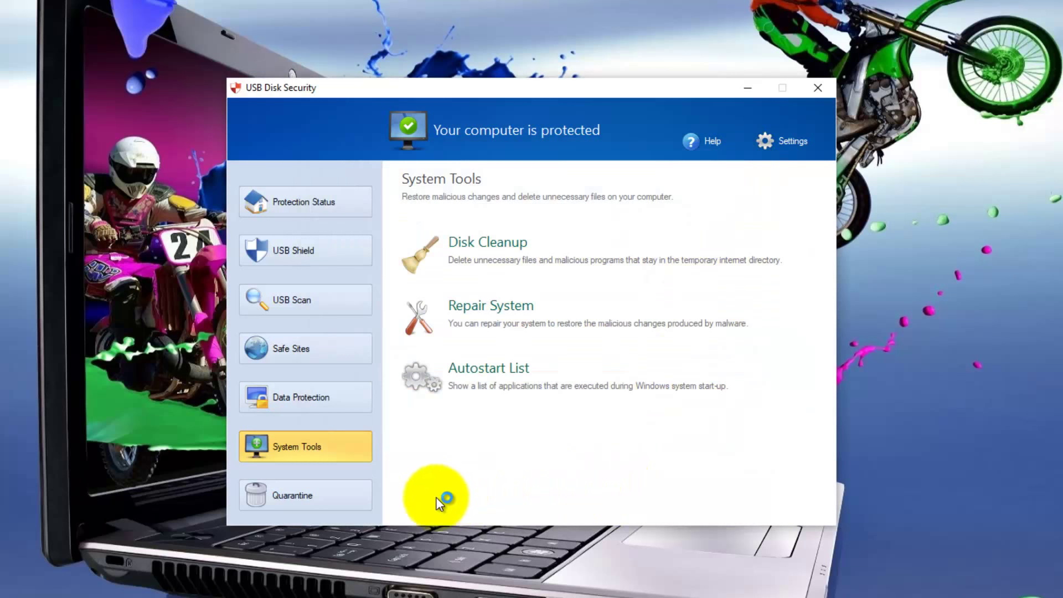
pyautogui.click(289, 497)
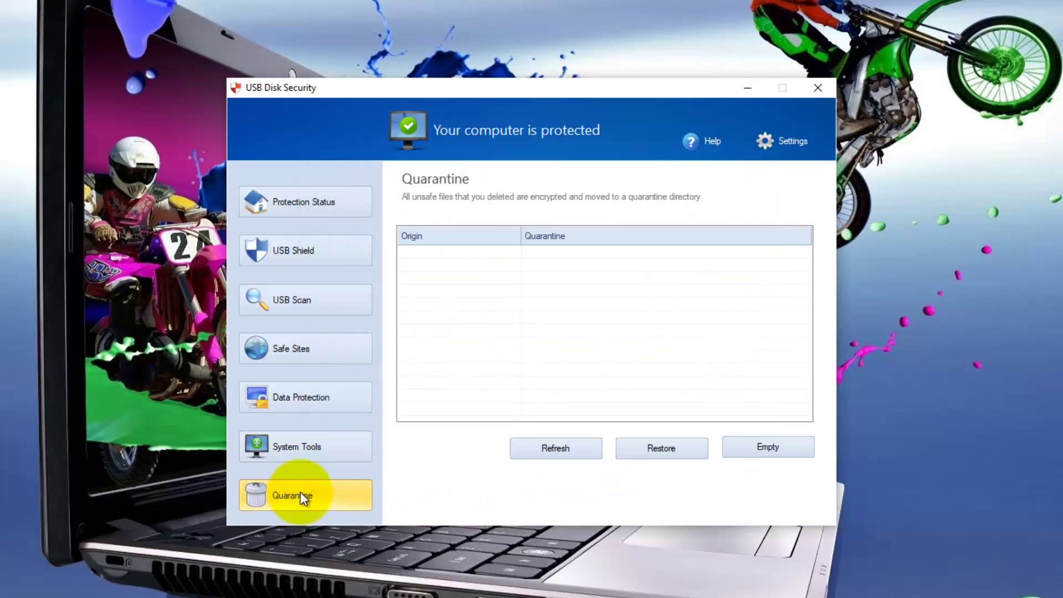
# Step: Check Protection Status shows version 6.6.0.0 with a Full Version licence, then close the program
pyautogui.click(299, 203)
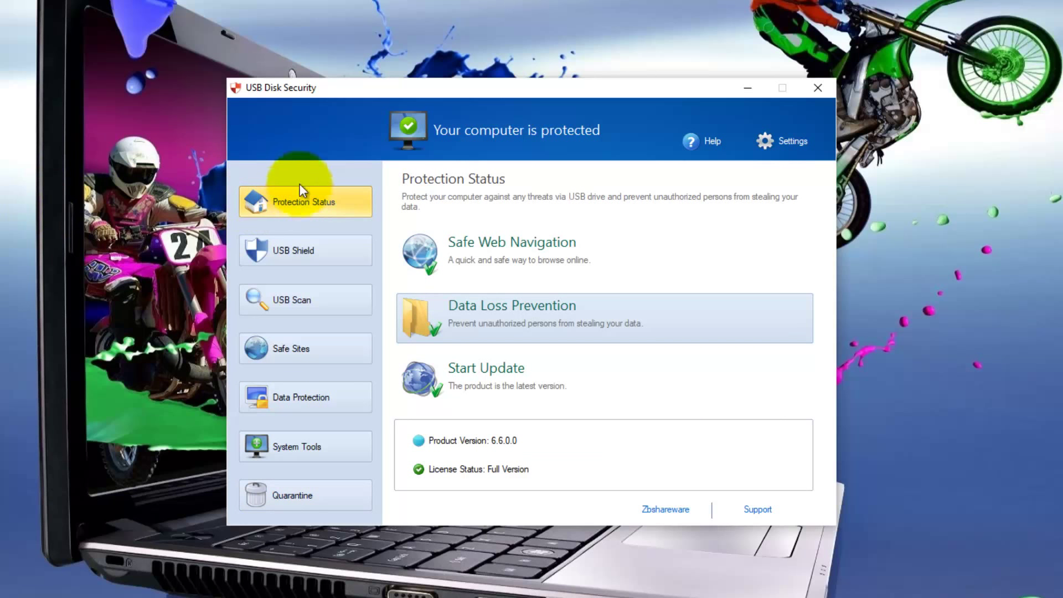
pyautogui.click(817, 87)
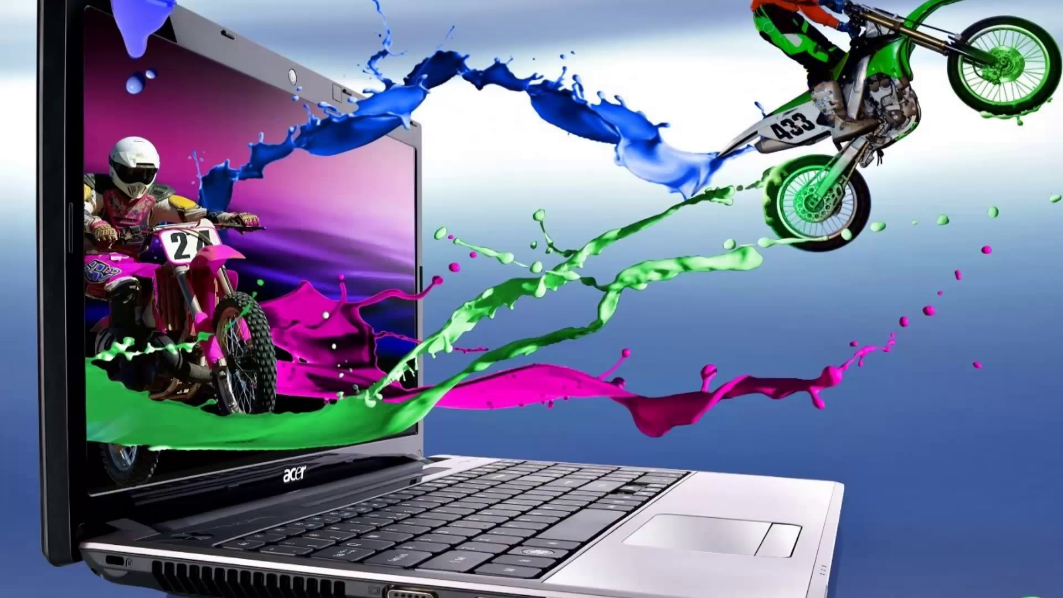